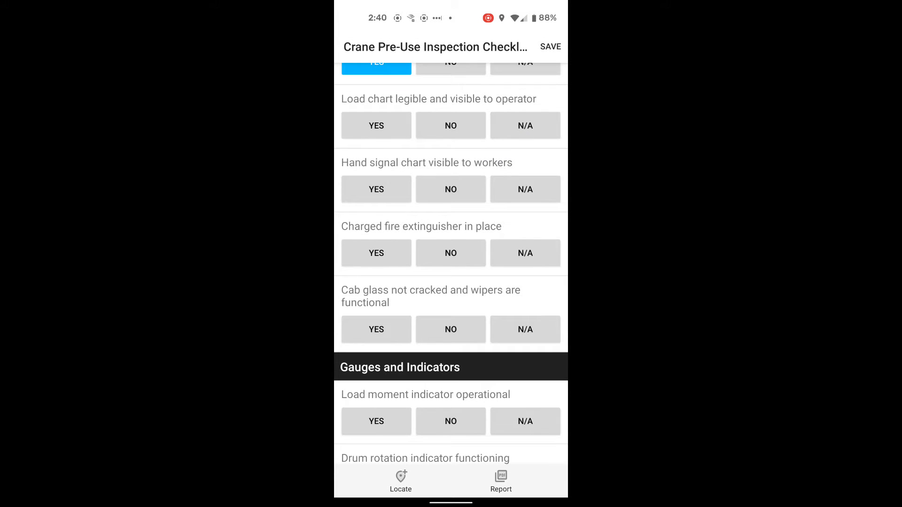
- Mark the load chart and hand signal chart checks Yes, and trigger the workflow on Record created
left_click(377, 126)
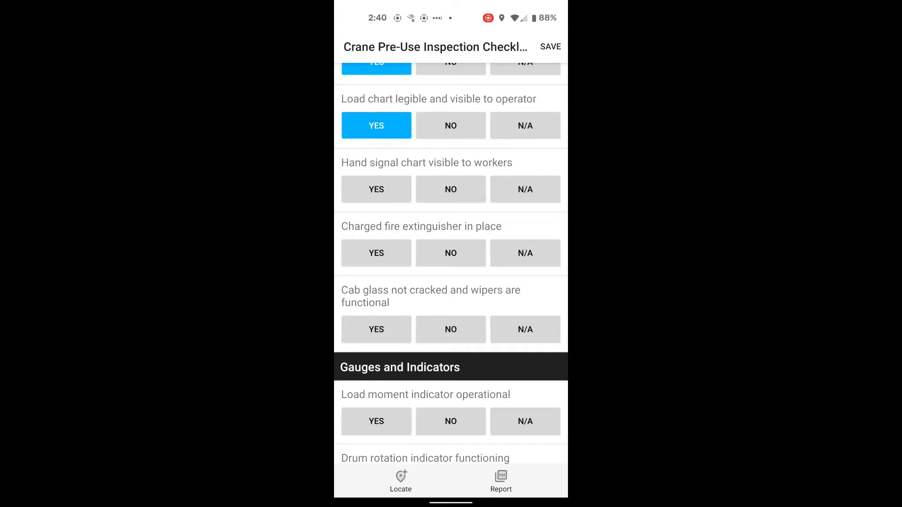
left_click(377, 190)
left_click_drag(459, 300, 493, 188)
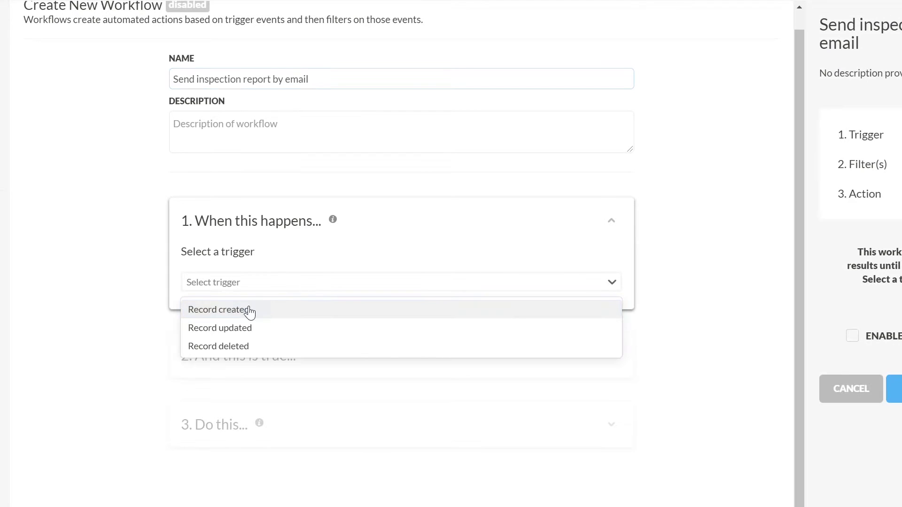
left_click(246, 311)
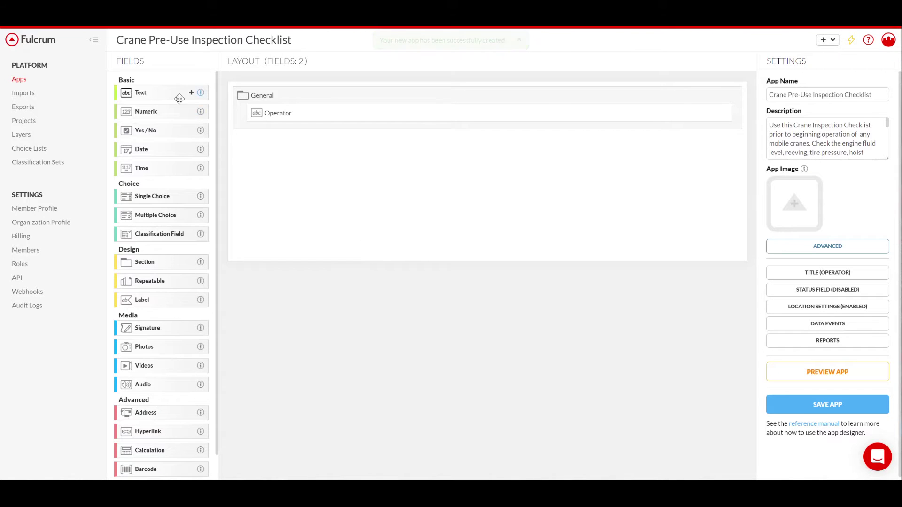
- Add Crane Number (text), Project Location (address) and Model (text) fields below Operator
left_click_drag(177, 94, 339, 134)
type("Crane")
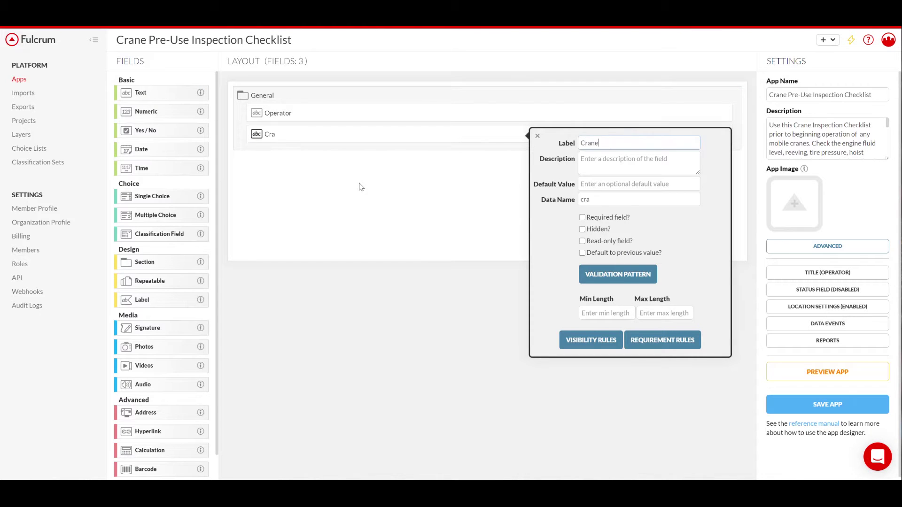
type(" Number")
left_click_drag(145, 412, 339, 155)
type("Project Location")
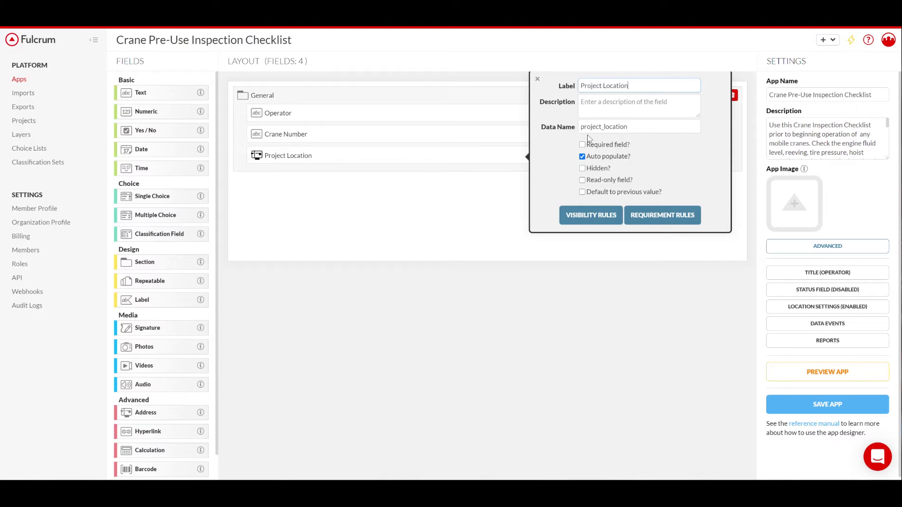
left_click_drag(161, 92, 289, 180)
type("Model")
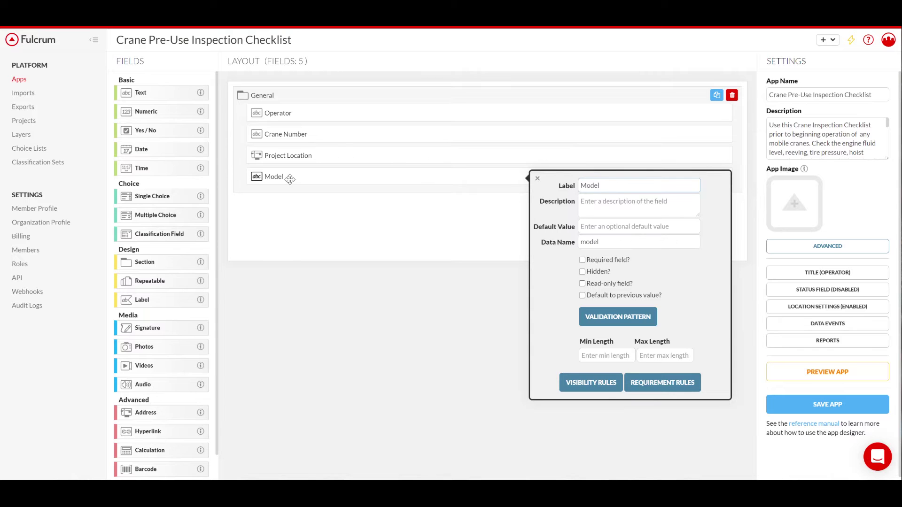
scroll(150, 268, "down", 1)
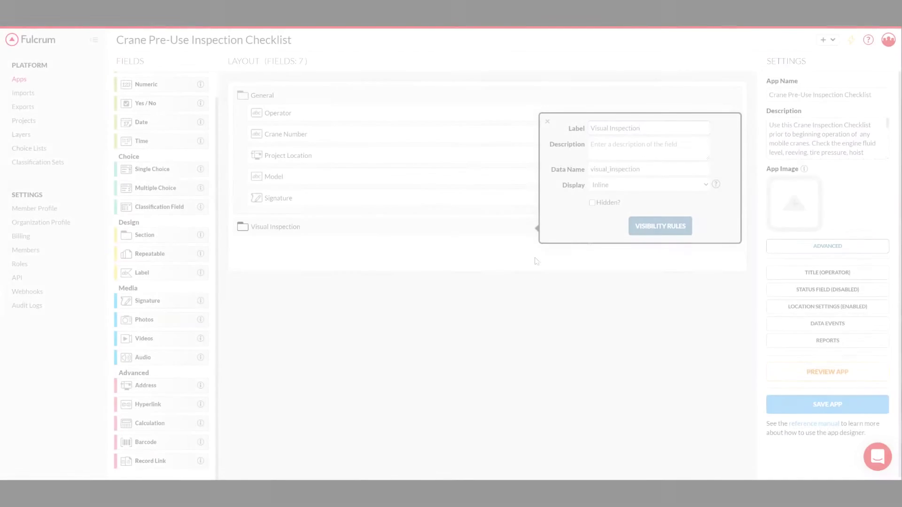
- Add the 'Engine fluid level correct?' Yes/No question with Pass/Fail answers and N/A enabled
left_click_drag(146, 105, 342, 250)
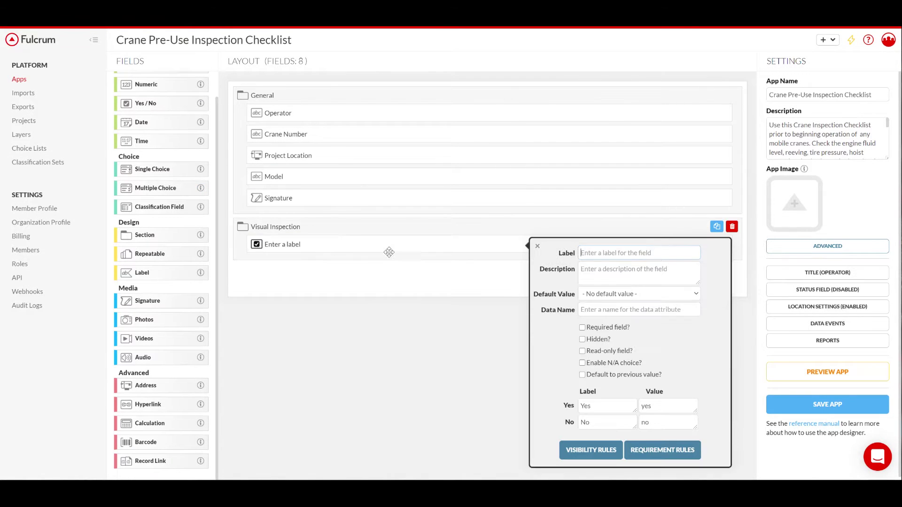
type("Engine fluid level ")
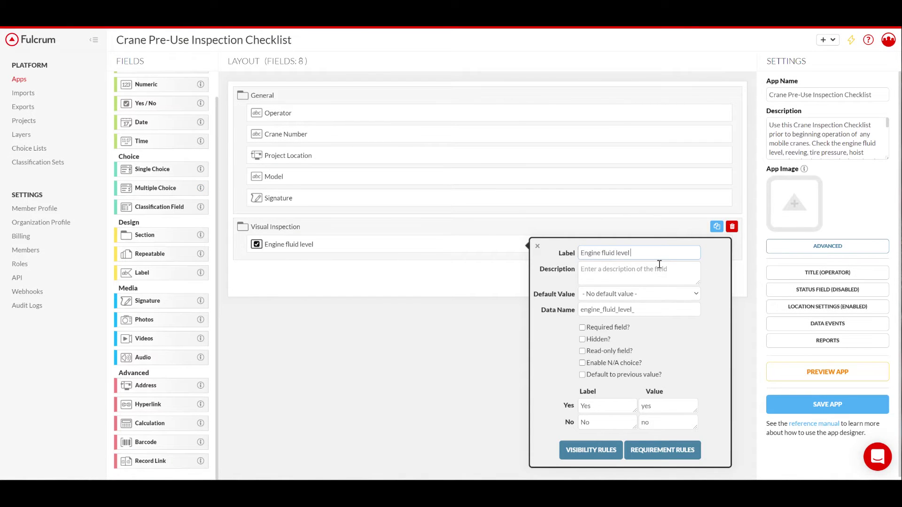
type("correct?")
left_click(607, 407)
type("Pass")
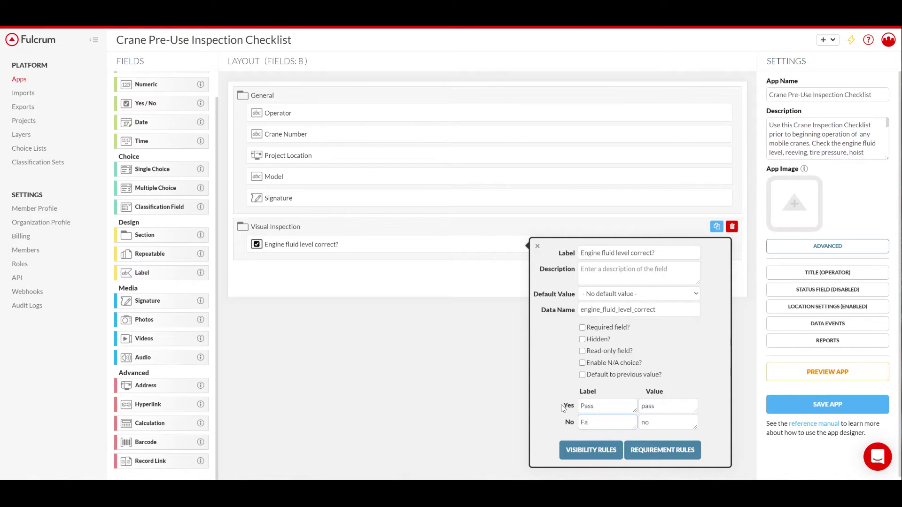
key("Tab")
left_click(602, 362)
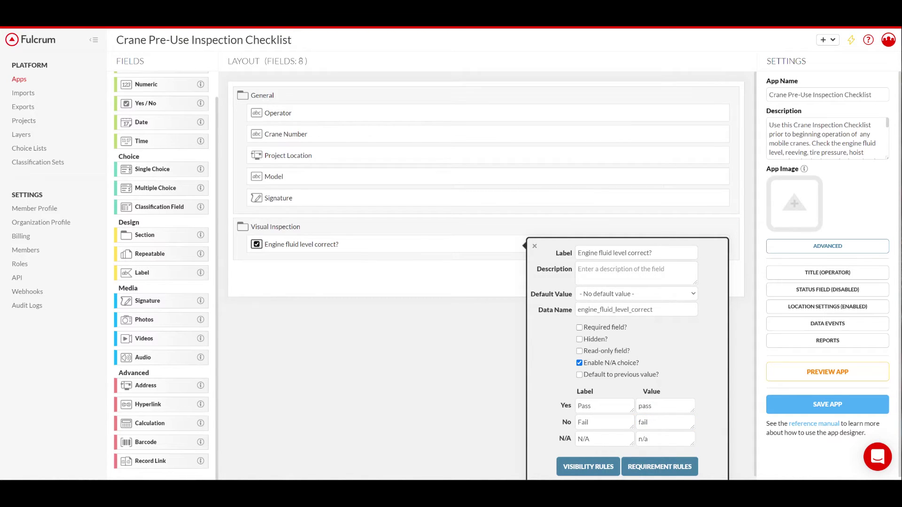
left_click(596, 269)
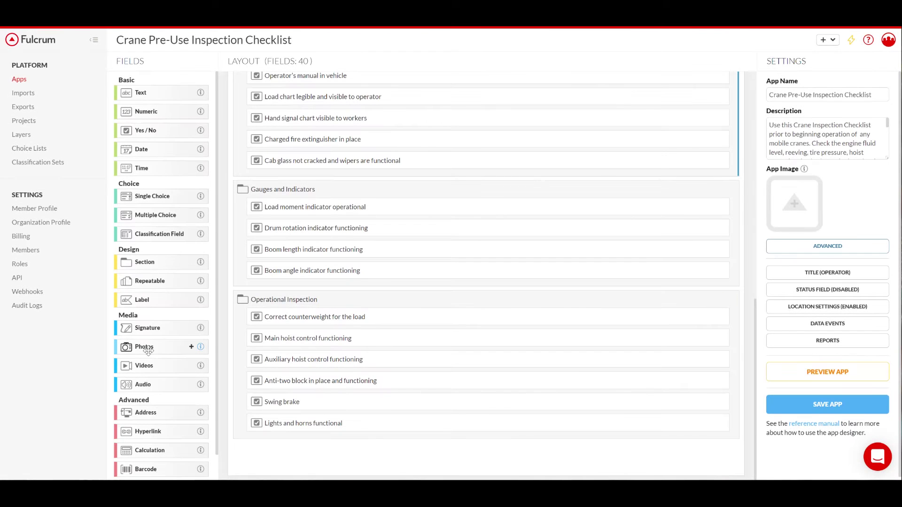
- Add a Photos field, make Inspector name required, and review the Signature field settings
left_click_drag(141, 347, 479, 440)
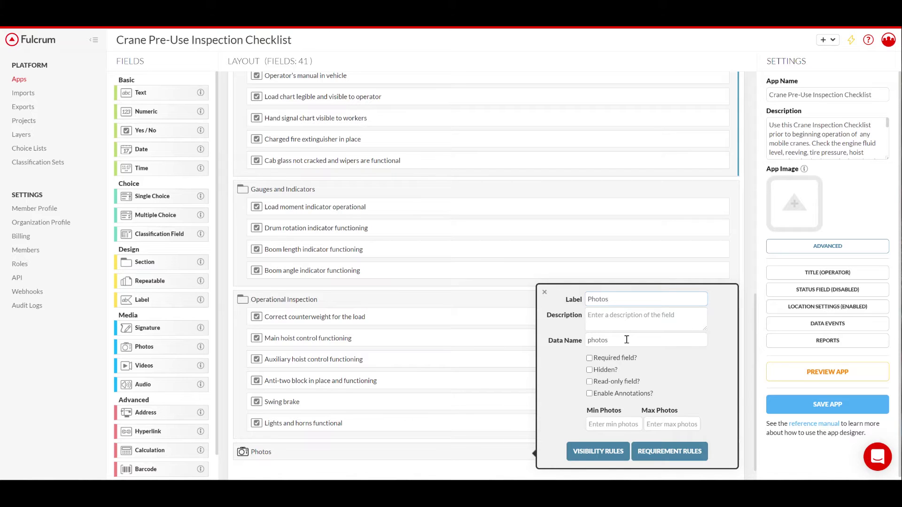
key("ctrl+a")
type("Photos of failed")
type(" items")
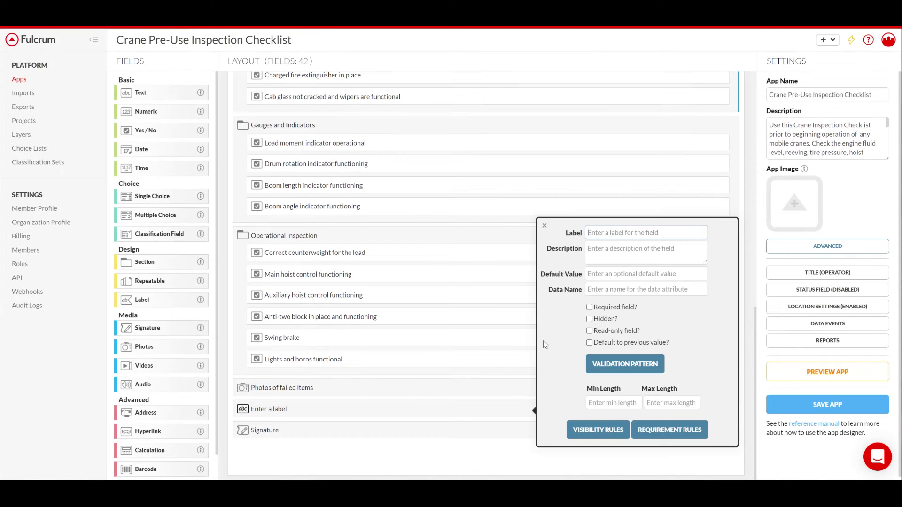
type("Insp")
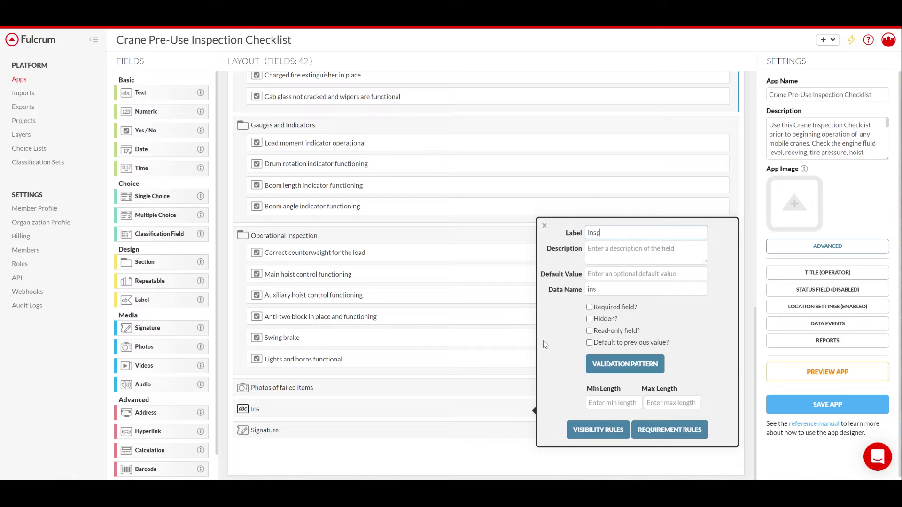
type("ector name")
left_click(600, 311)
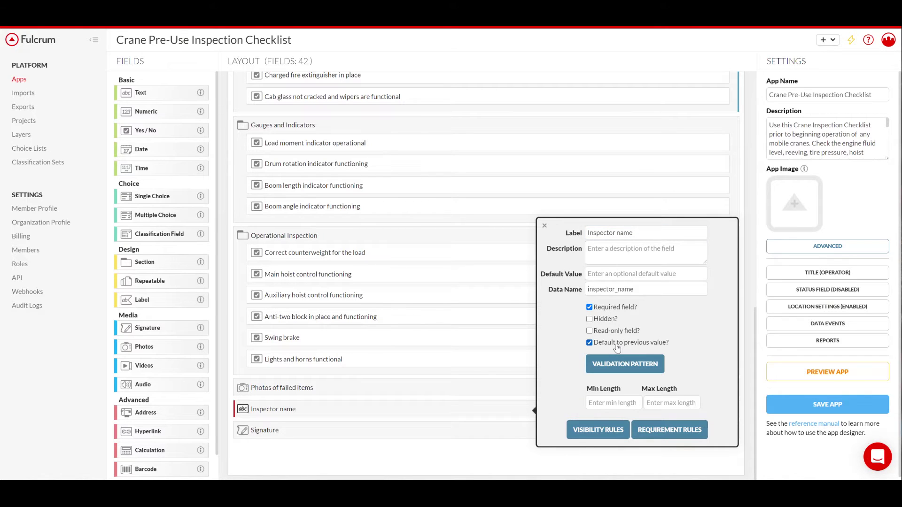
left_click(399, 465)
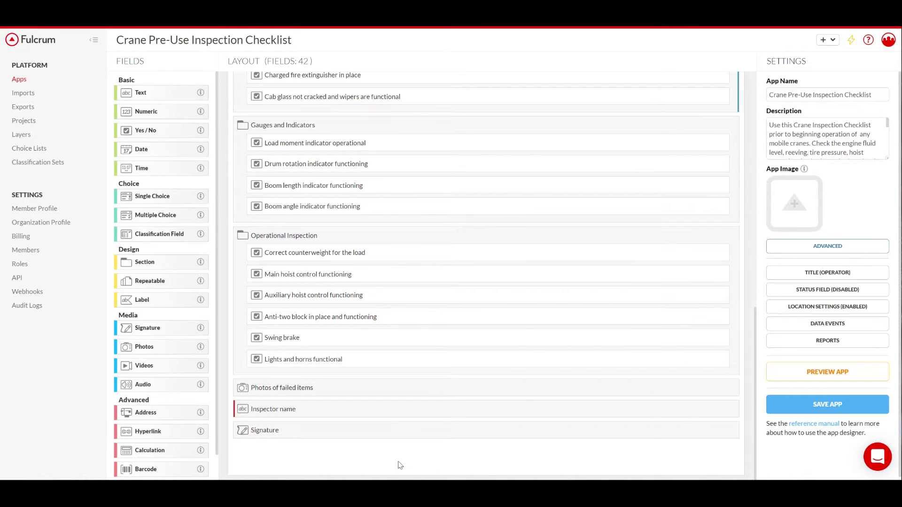
left_click(412, 432)
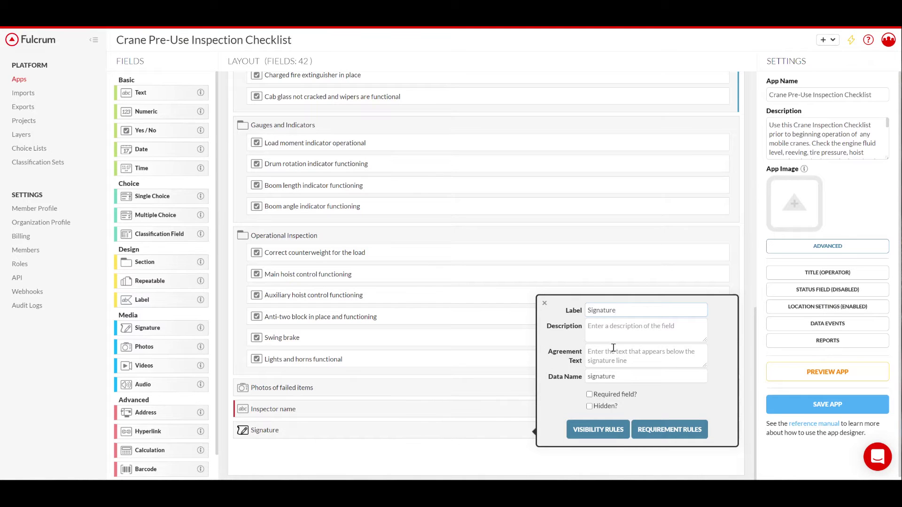
left_click(476, 459)
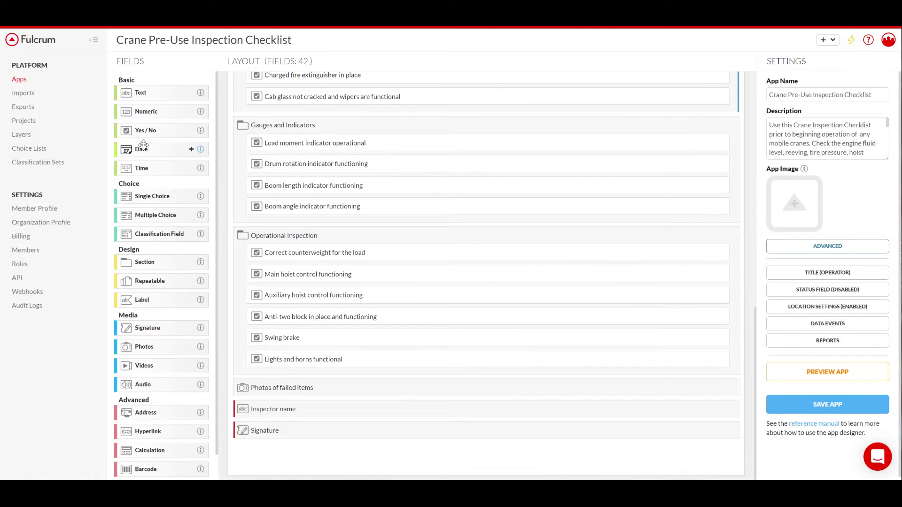
- Add a read-only Date field and a Time field at the bottom of the form
left_click_drag(141, 149, 305, 442)
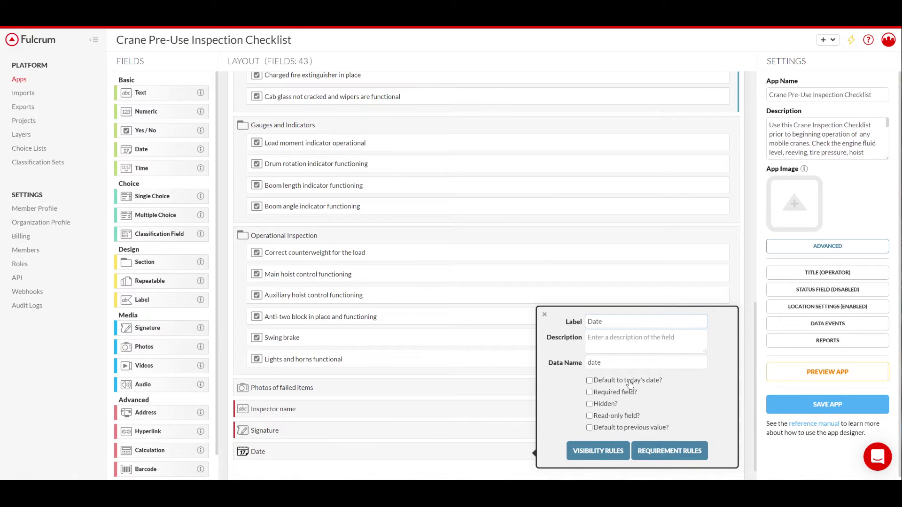
left_click(617, 418)
left_click_drag(142, 168, 305, 465)
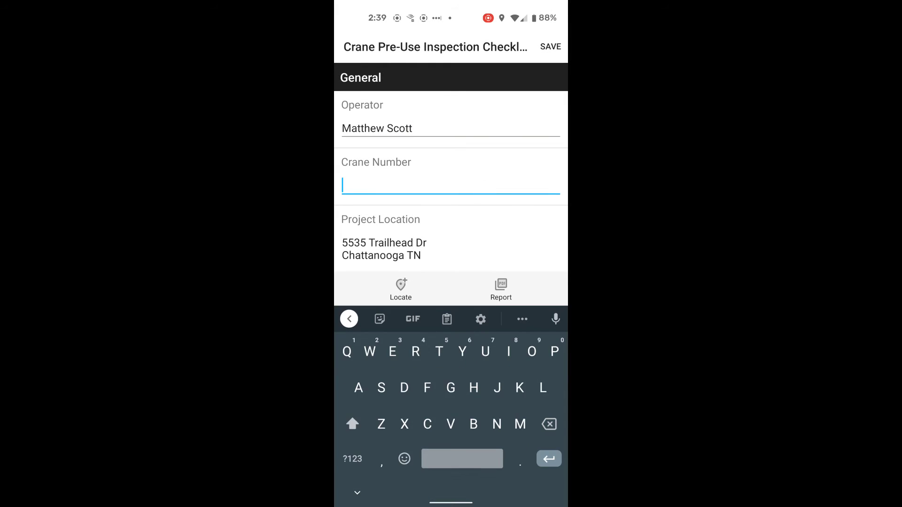
- Fill in the Crane Number on the form and create a new report template
left_click(353, 458)
type("004")
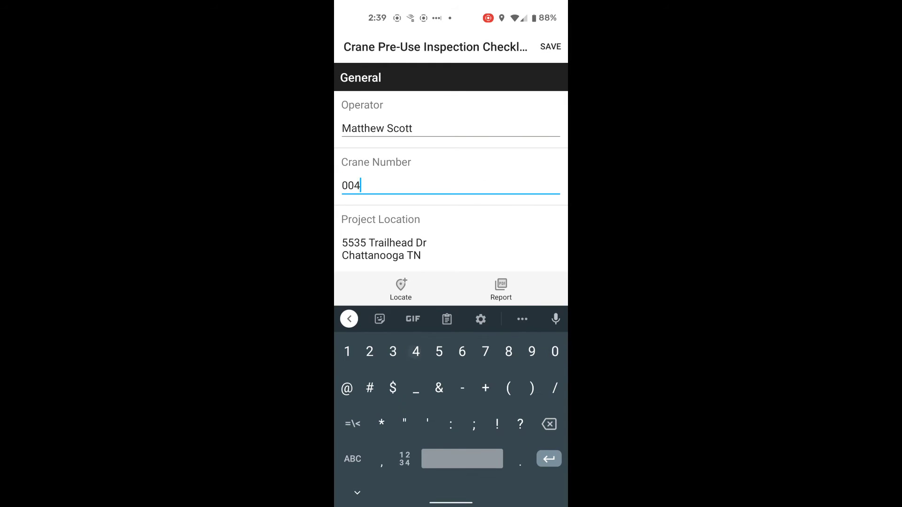
type("9")
scroll(451, 169, "down", 3)
scroll(451, 170, "down", 2)
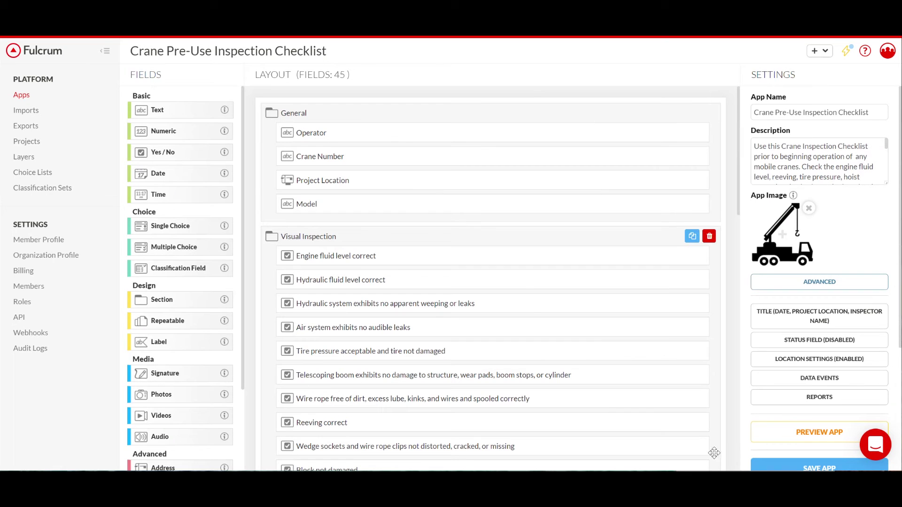
left_click(791, 398)
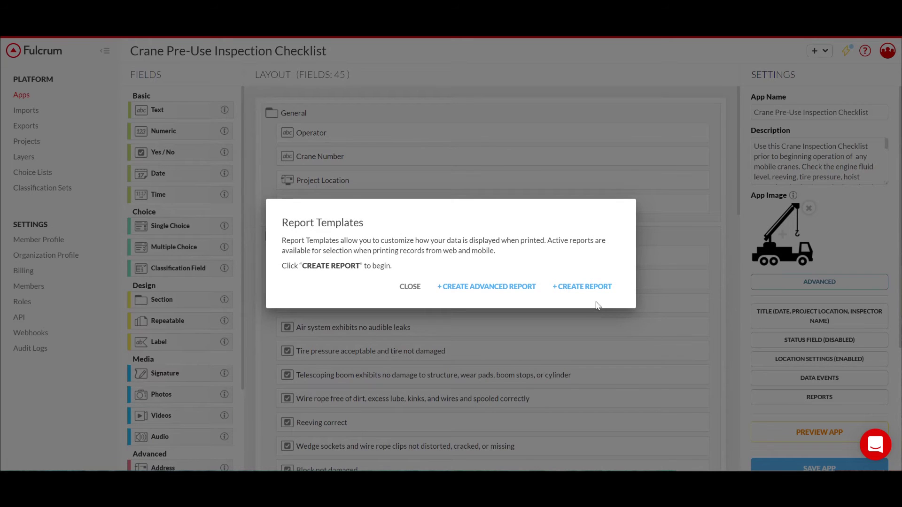
left_click(587, 286)
- Select the default 'Report' name so it can be replaced with 'Crane Inspection Report'
left_click_drag(105, 121, 13, 120)
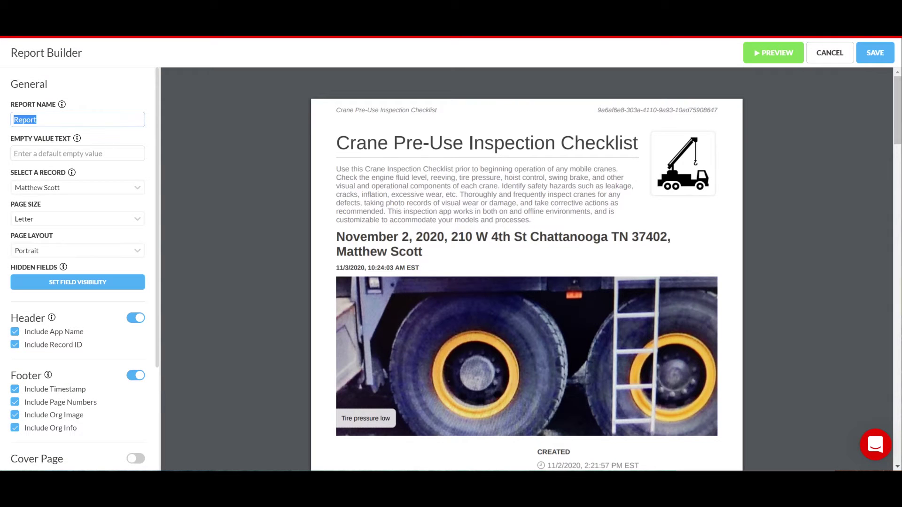
type("C")
type("tion")
scroll(646, 187, "down", 1)
scroll(677, 269, "down", 4)
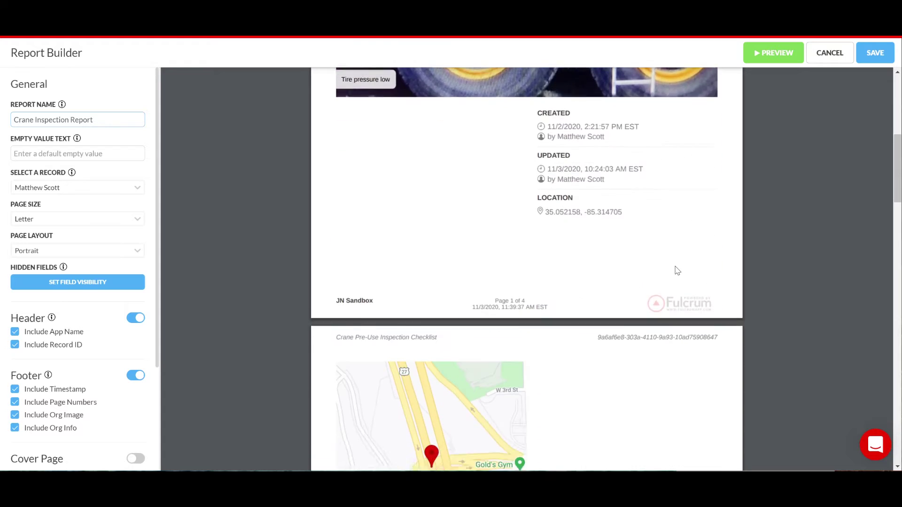
scroll(657, 284, "down", 3)
scroll(657, 284, "down", 1)
scroll(658, 288, "down", 2)
scroll(659, 290, "down", 1)
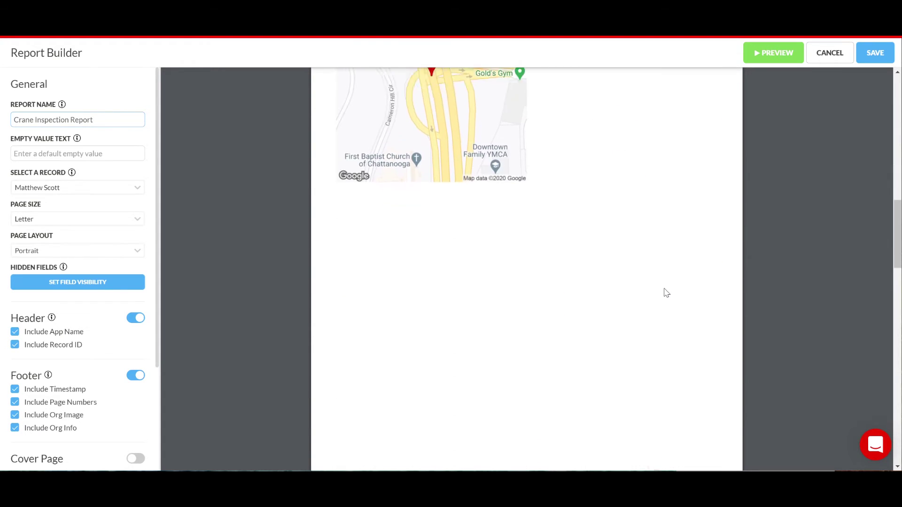
scroll(661, 294, "down", 2)
scroll(655, 292, "down", 3)
scroll(645, 289, "down", 3)
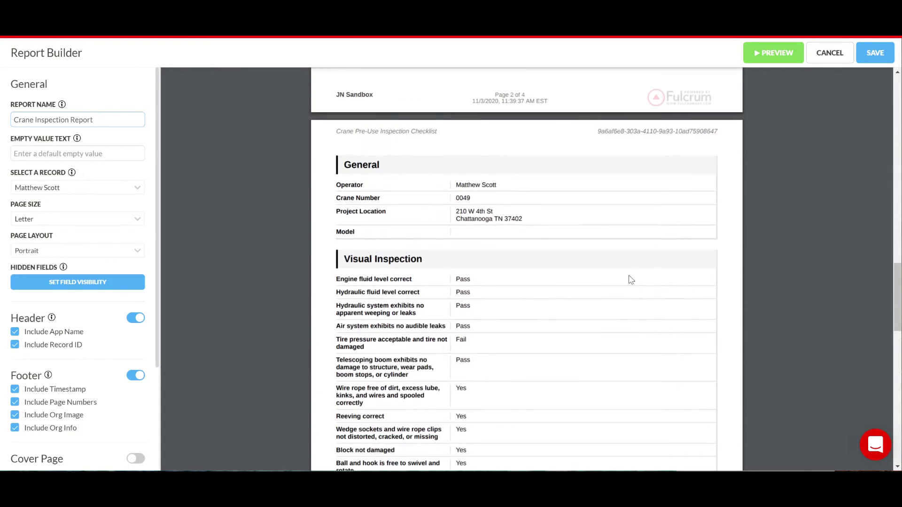
scroll(631, 280, "down", 4)
scroll(710, 226, "down", 6)
scroll(710, 226, "down", 5)
scroll(709, 226, "down", 7)
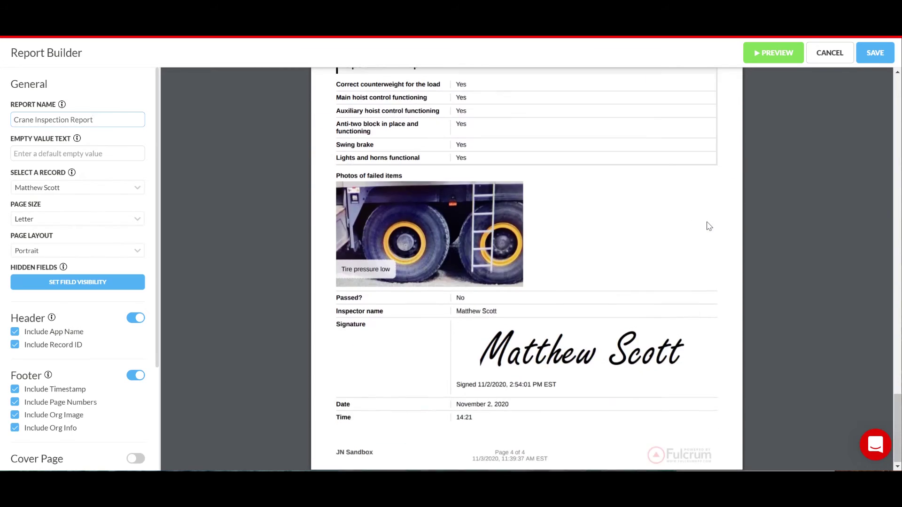
scroll(806, 270, "up", 5)
scroll(806, 270, "up", 3)
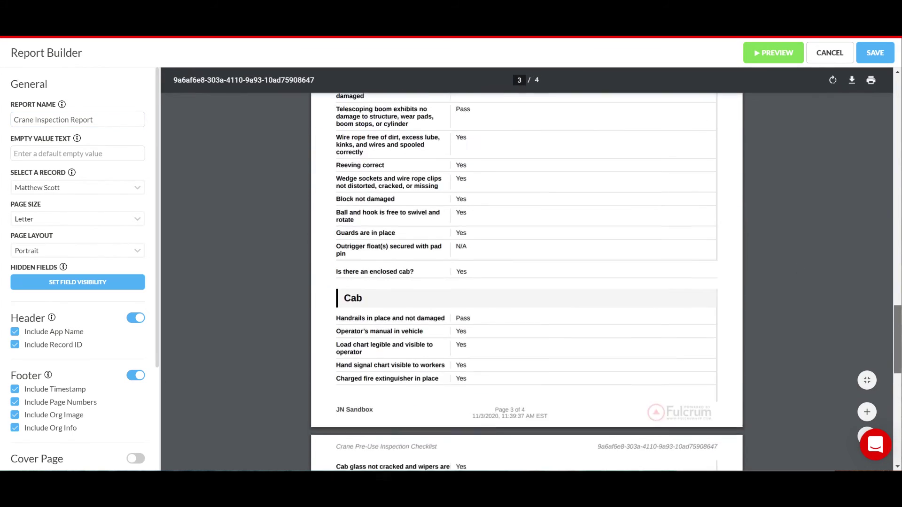
scroll(806, 270, "up", 2)
scroll(806, 270, "up", 1)
scroll(806, 270, "up", 3)
scroll(806, 270, "up", 3)
scroll(831, 151, "up", 3)
scroll(832, 152, "up", 3)
scroll(832, 151, "up", 2)
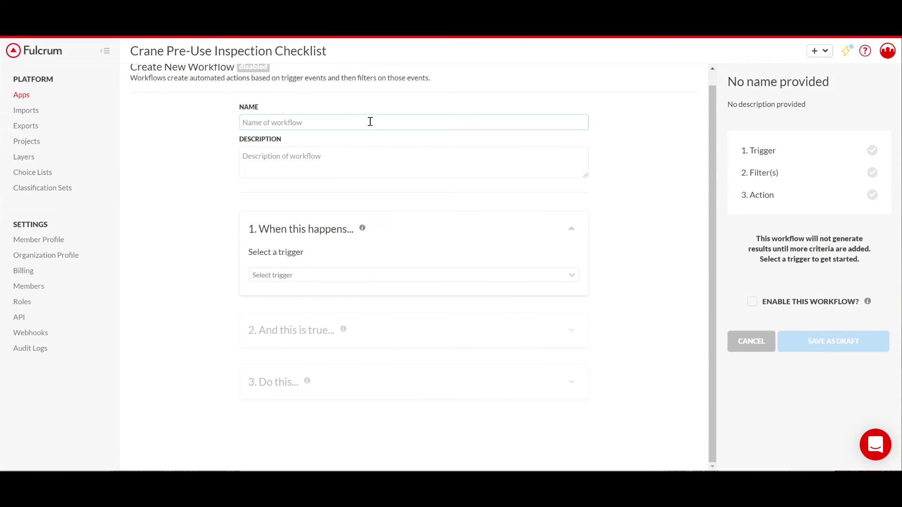
type("Send inspectio")
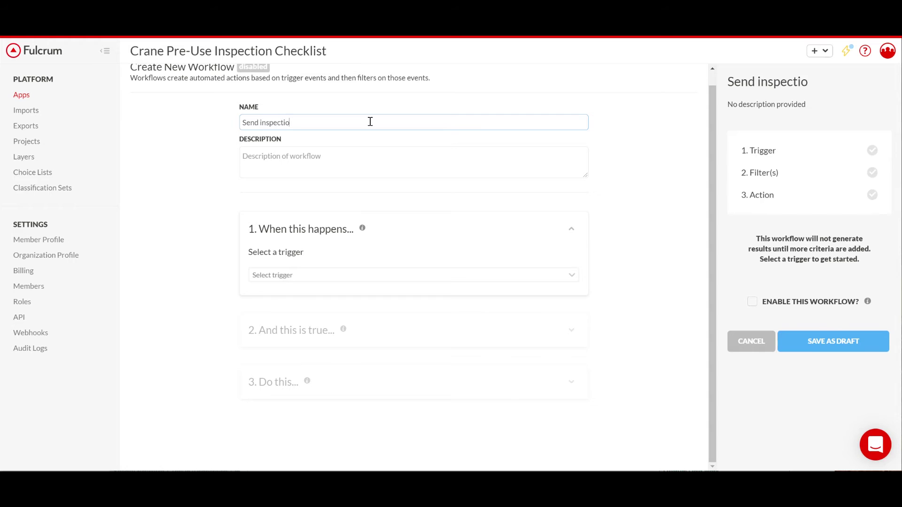
type("n report by email")
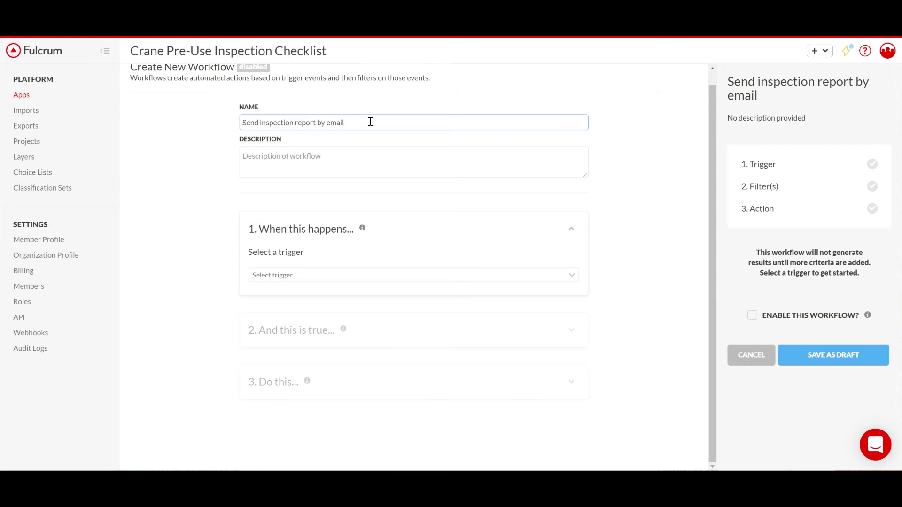
- Set the workflow trigger to Record created with No Filter applied
left_click(331, 277)
left_click(293, 297)
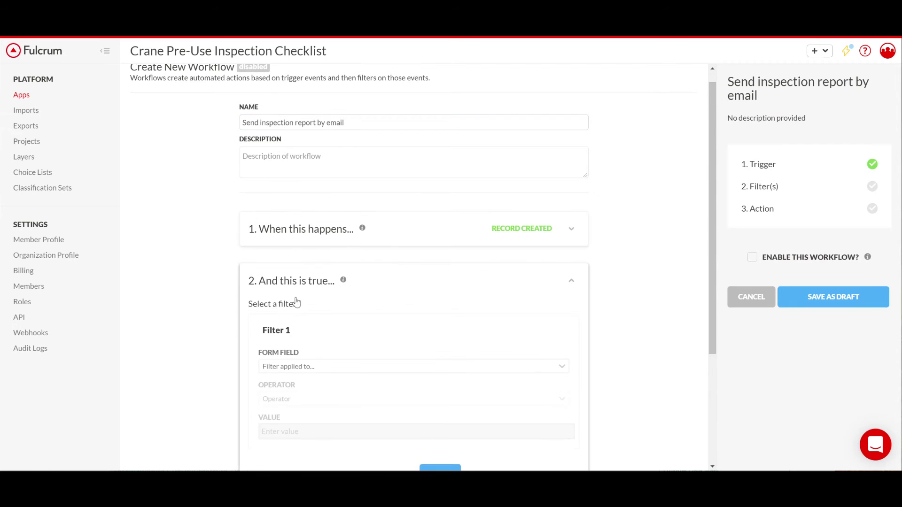
scroll(388, 336, "down", 1)
left_click(426, 315)
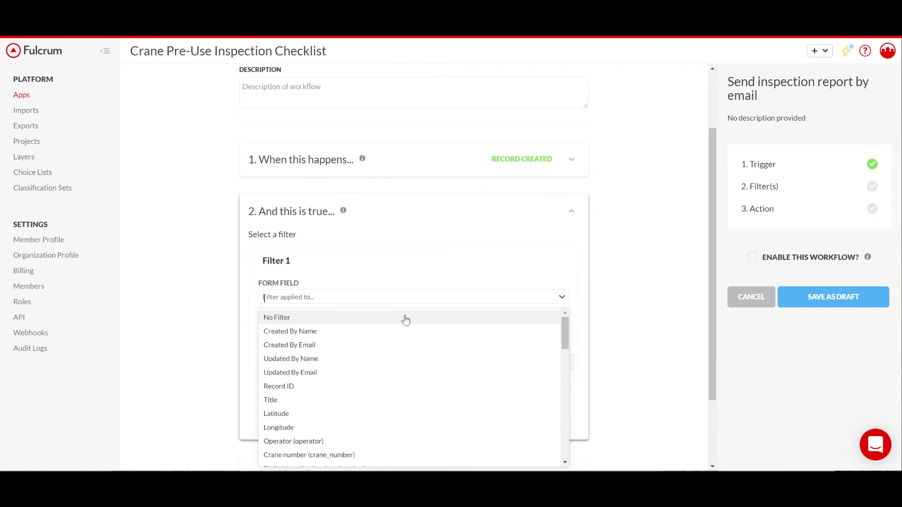
left_click(271, 319)
left_click(379, 379)
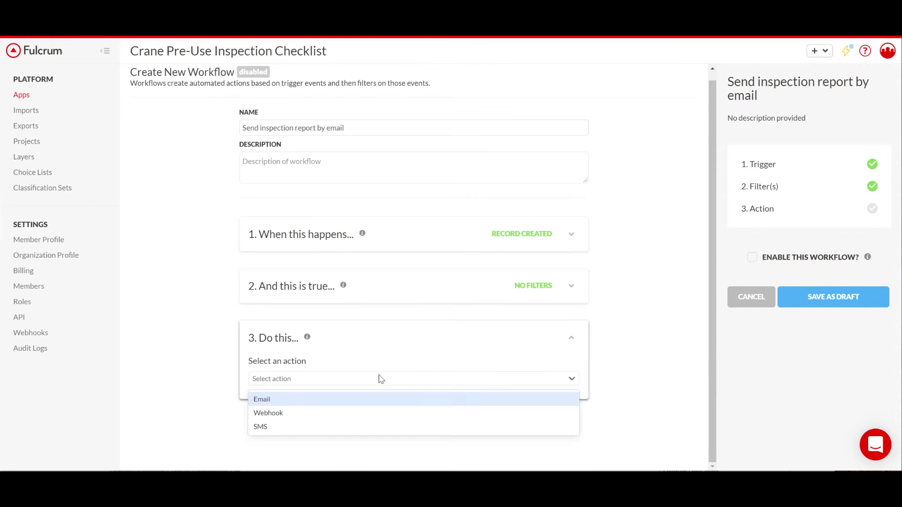
- Email the Crane Inspection Report PDF to maintenance with subject 'Crane Inspection Completed' plus the Date
left_click(261, 399)
scroll(303, 316, "down", 3)
left_click(309, 272)
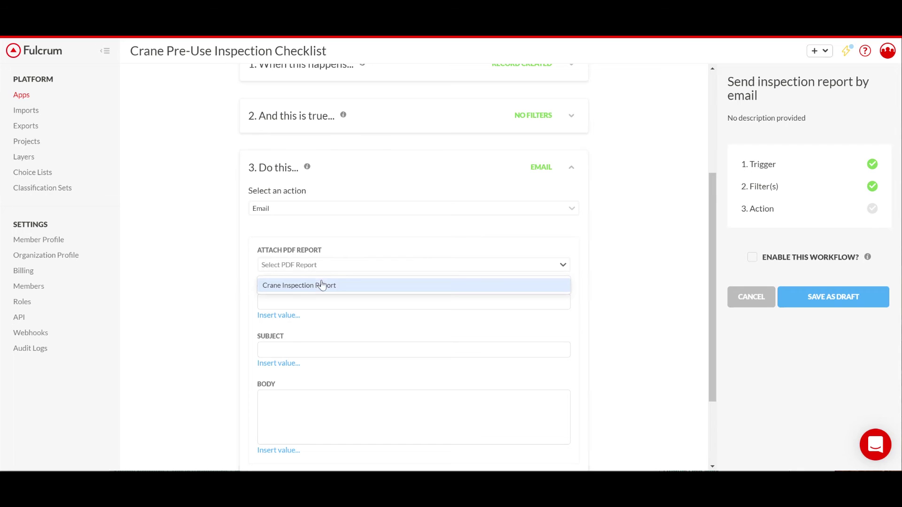
left_click(306, 303)
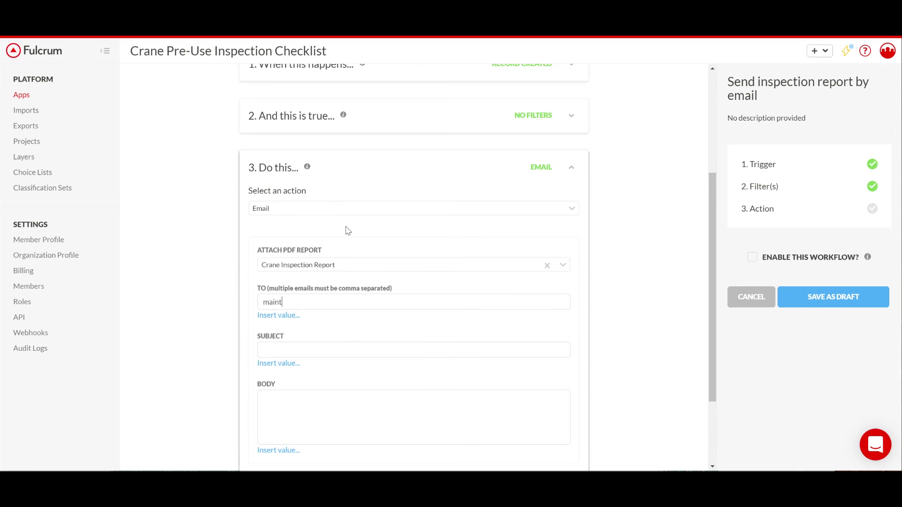
key("Tab")
key("Tab")
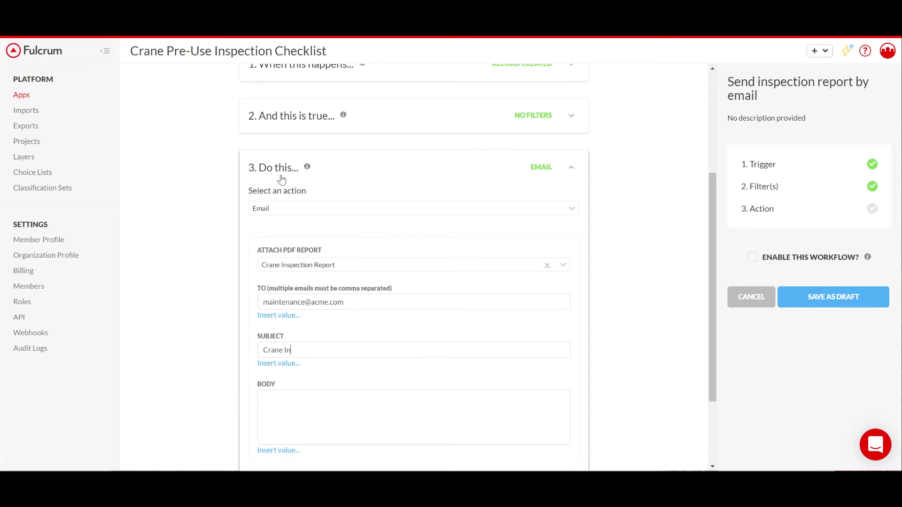
type("pection Completed:")
left_click(278, 363)
scroll(395, 409, "down", 1)
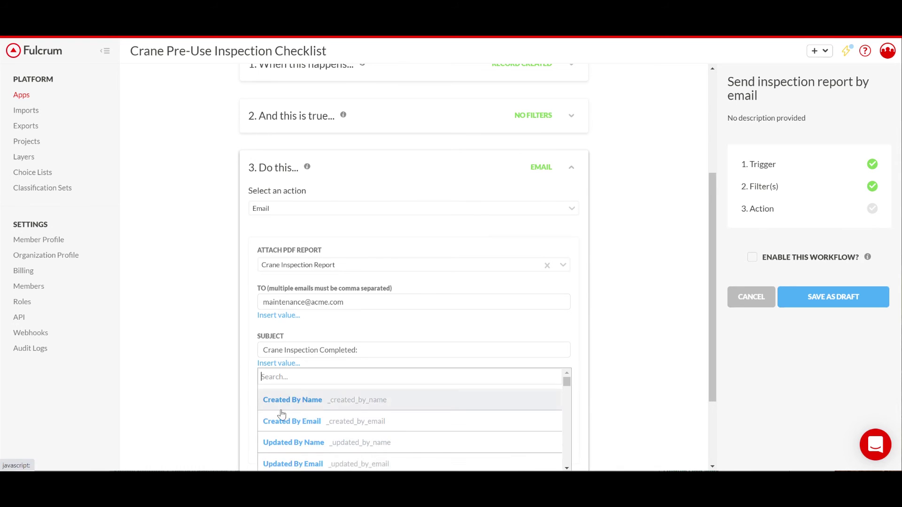
type("date")
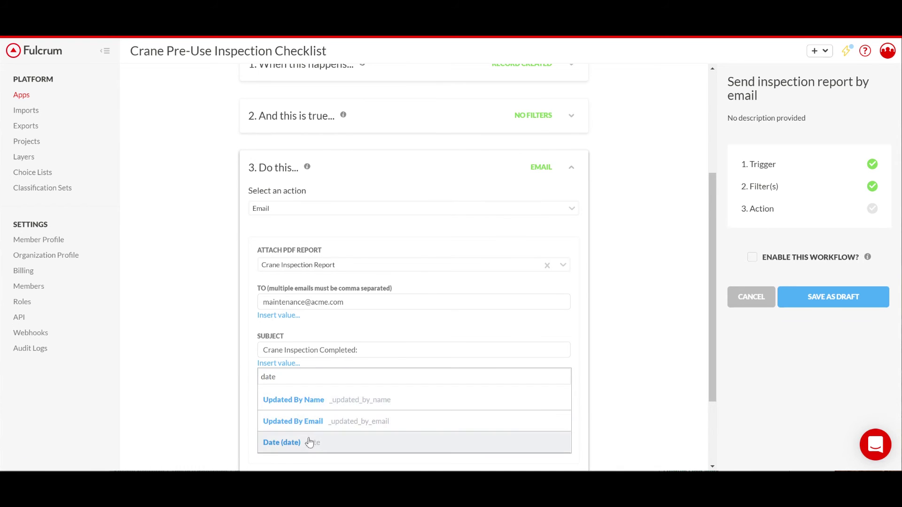
left_click(311, 442)
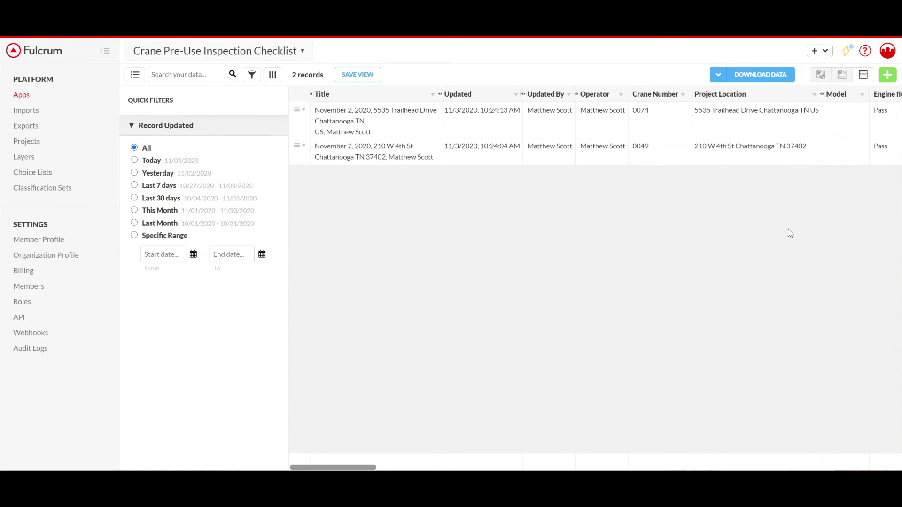
left_click(821, 75)
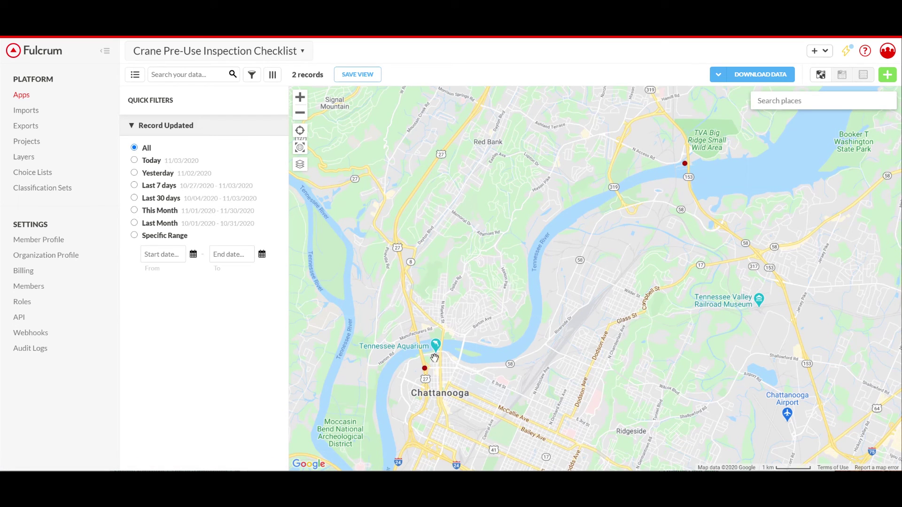
left_click(424, 372)
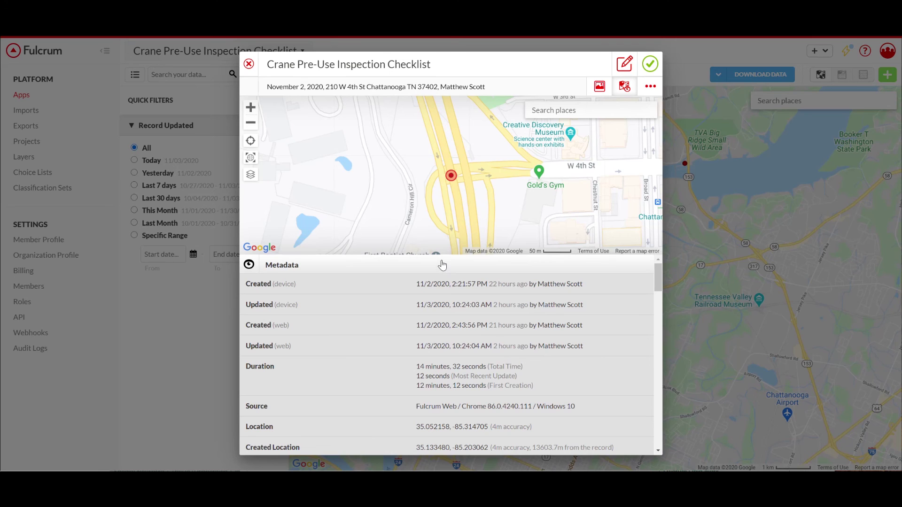
scroll(572, 286, "down", 1)
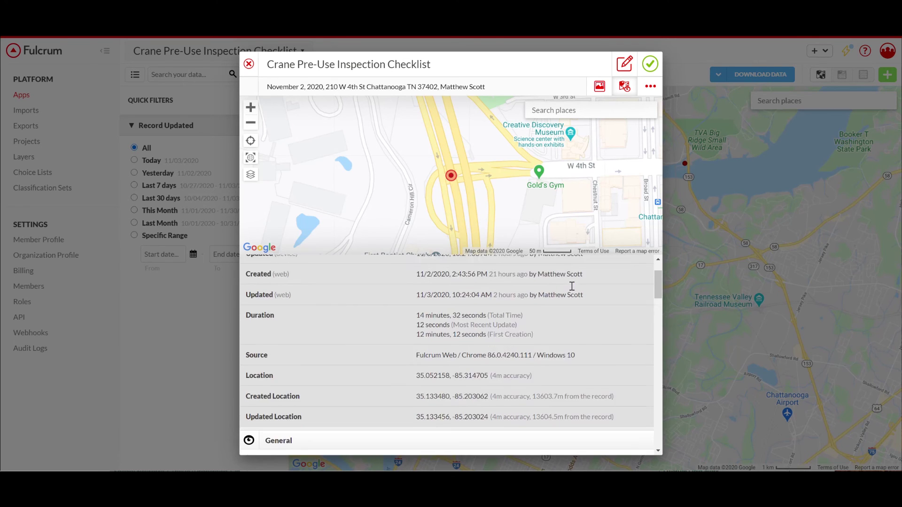
scroll(572, 286, "down", 1)
scroll(564, 292, "down", 2)
scroll(562, 297, "down", 1)
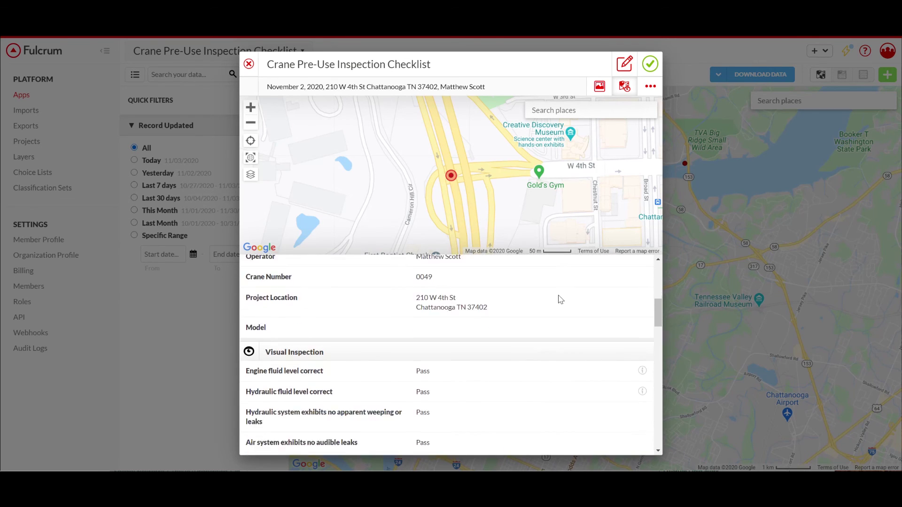
scroll(560, 299, "down", 1)
scroll(558, 300, "down", 1)
scroll(559, 301, "down", 1)
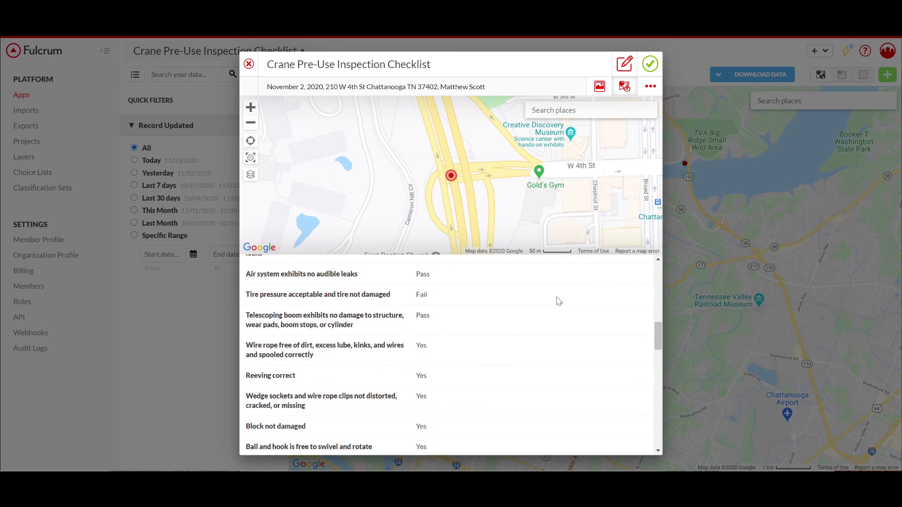
scroll(554, 323, "down", 1)
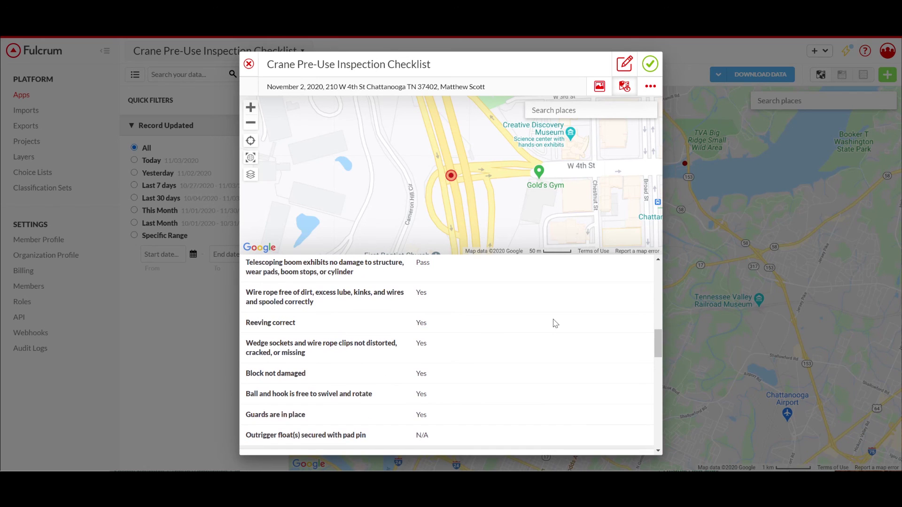
scroll(562, 298, "down", 2)
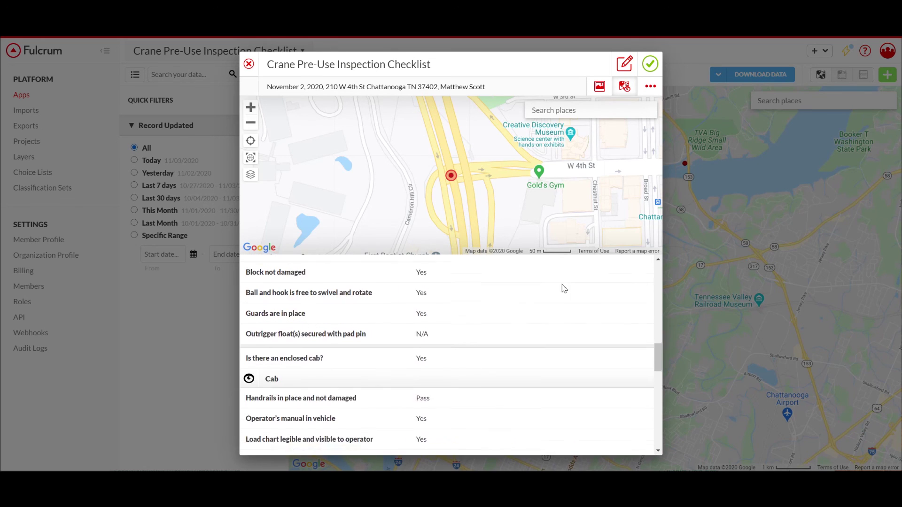
left_click(599, 86)
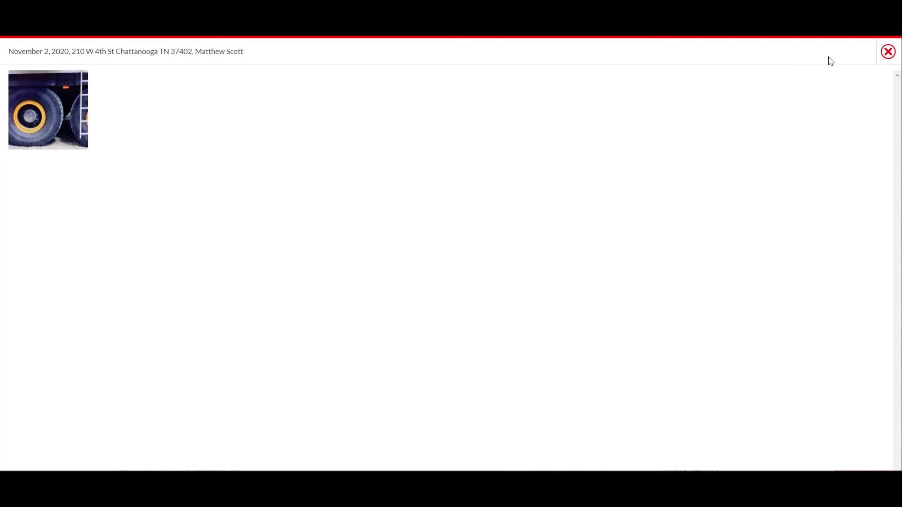
left_click(888, 52)
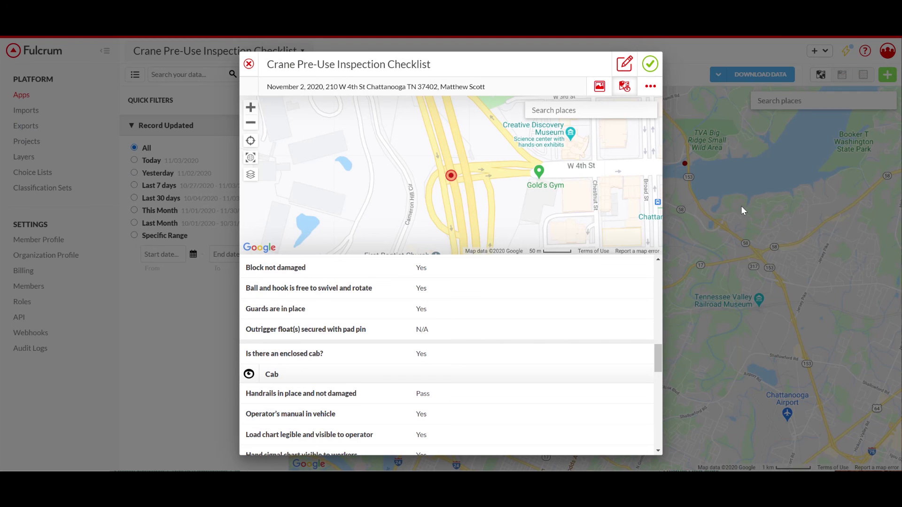